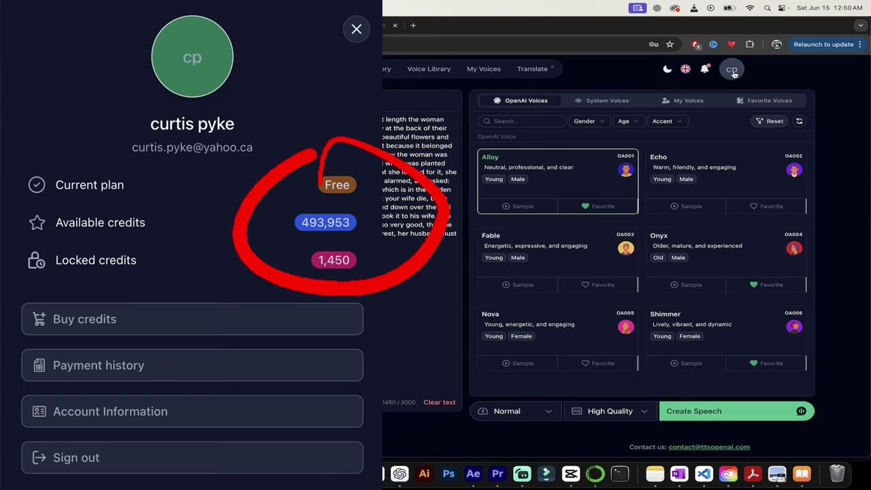
Open the TTS OpenAI account panel showing the Free plan, 496,853 available and 2,816 locked credits.
{"action": "left_click", "coordinate": [732, 70]}
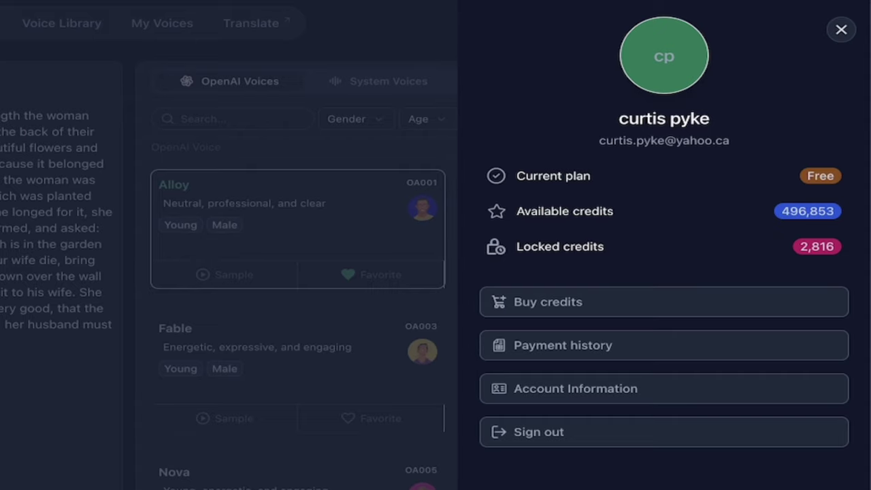
Browse ElevenLabs' monthly plans and highlight the Pro plan's 500,000 characters per month.
{"action": "left_click", "coordinate": [214, 27]}
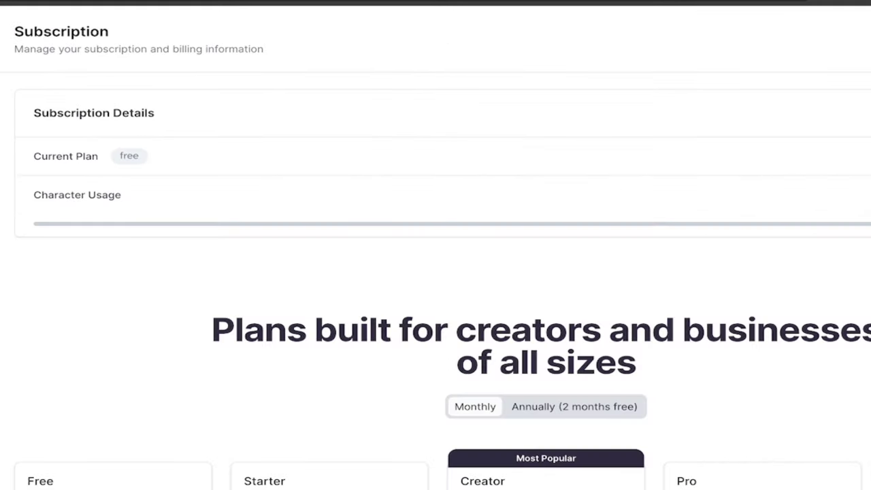
{"action": "scroll", "coordinate": [157, 414], "scroll_direction": "down", "scroll_amount": 5}
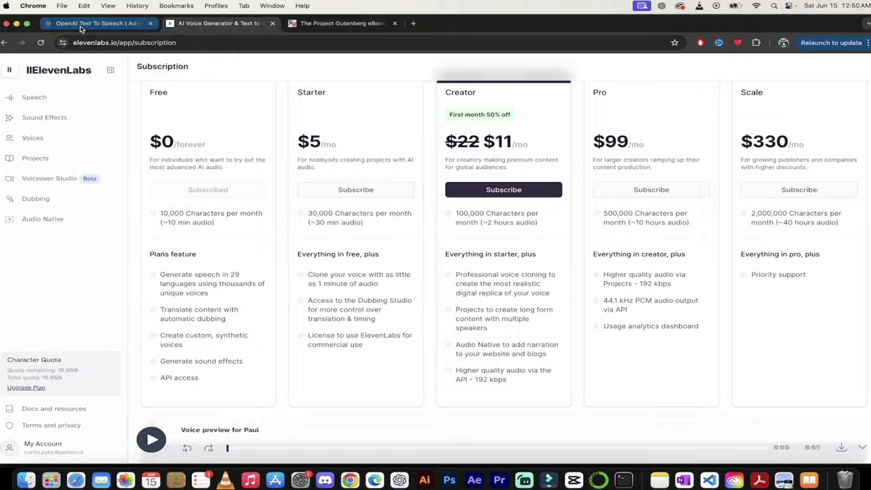
{"action": "left_click", "coordinate": [46, 8]}
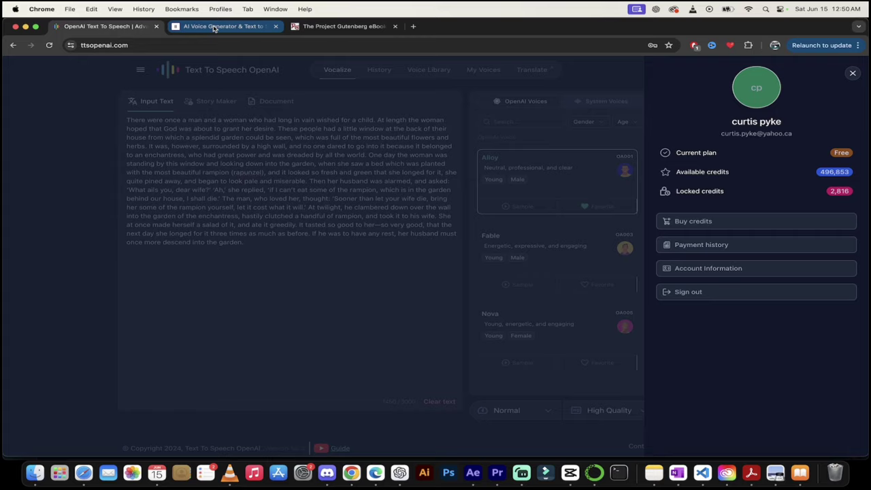
{"action": "left_click", "coordinate": [213, 27]}
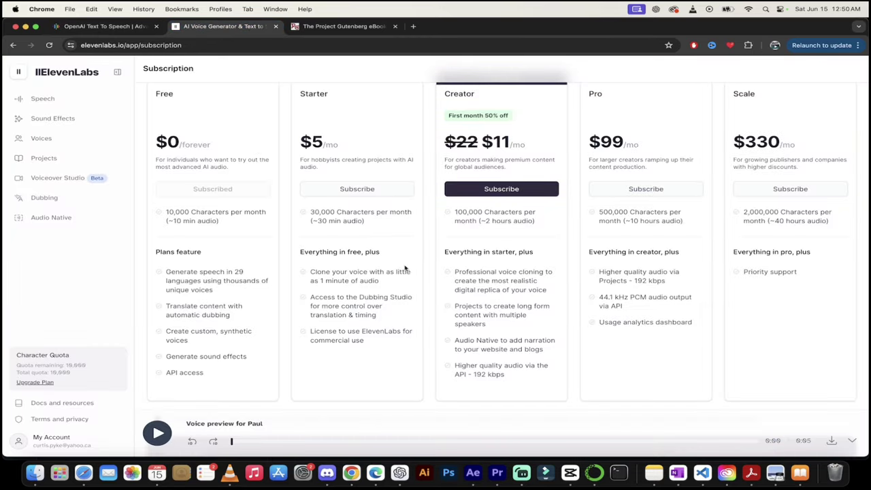
{"action": "scroll", "coordinate": [585, 202], "scroll_direction": "up", "scroll_amount": 1}
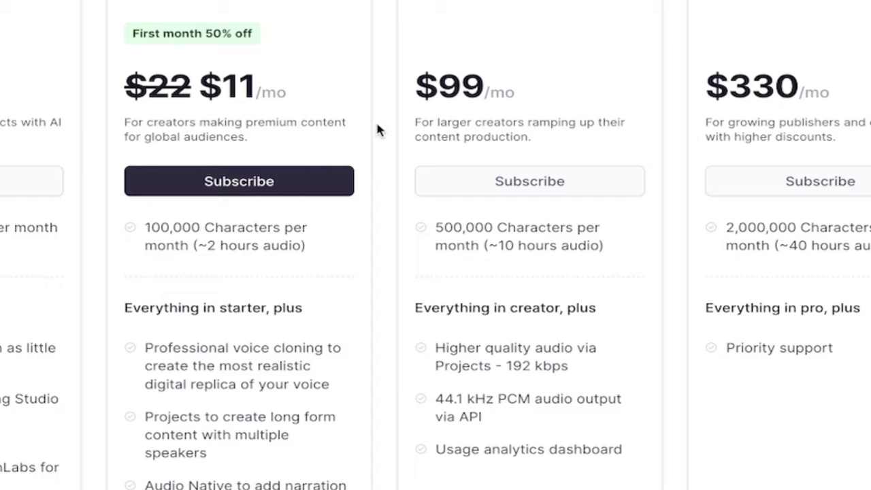
{"action": "scroll", "coordinate": [373, 136], "scroll_direction": "down", "scroll_amount": 1}
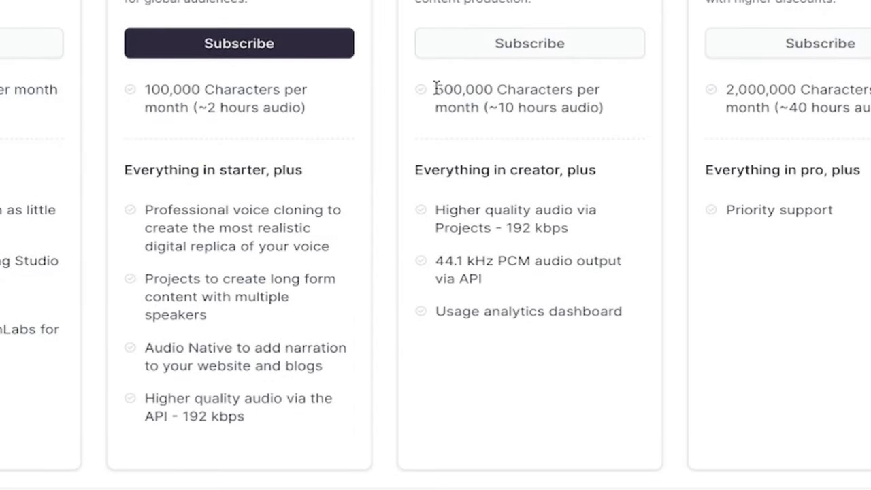
{"action": "left_click_drag", "start_coordinate": [434, 88], "coordinate": [627, 105]}
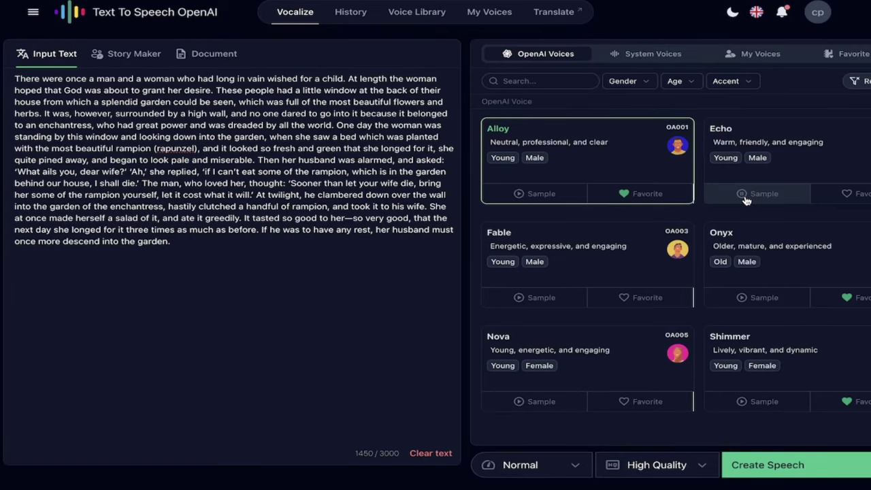
Raise the volume and play the Fable and Onyx voice samples.
{"action": "key", "text": "XF86AudioRaiseVolume"}
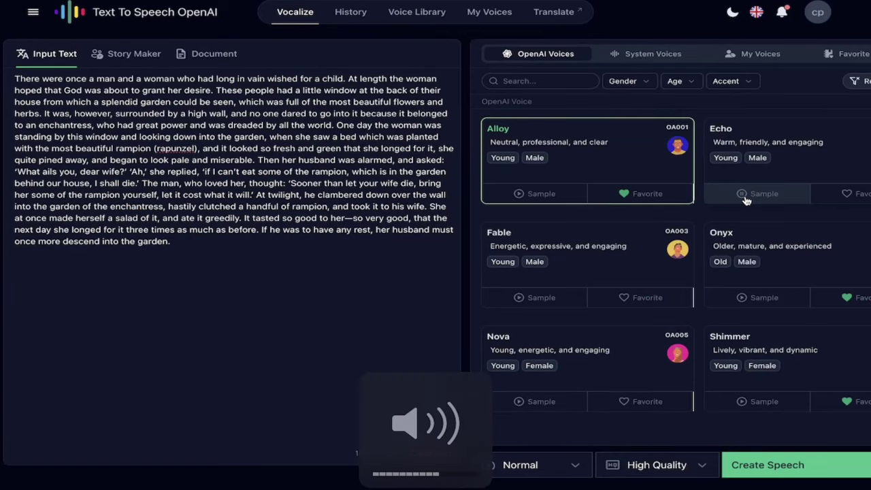
{"action": "left_click", "coordinate": [521, 298]}
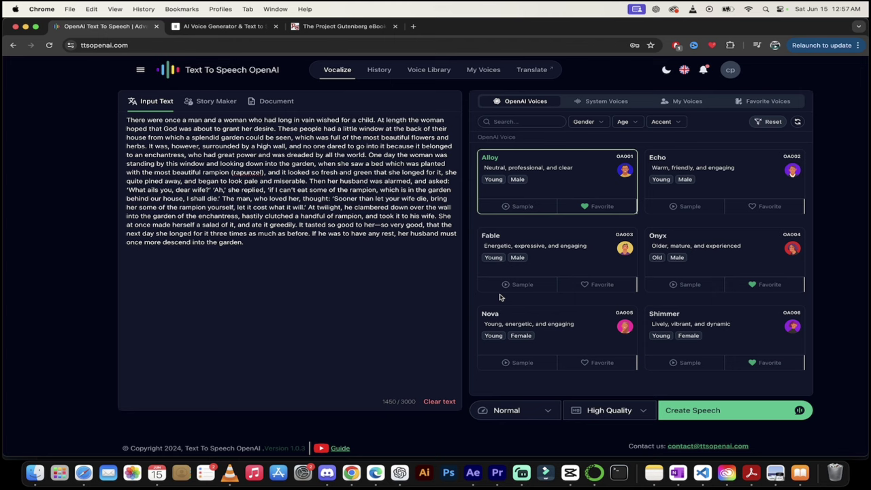
{"action": "left_click", "coordinate": [673, 286]}
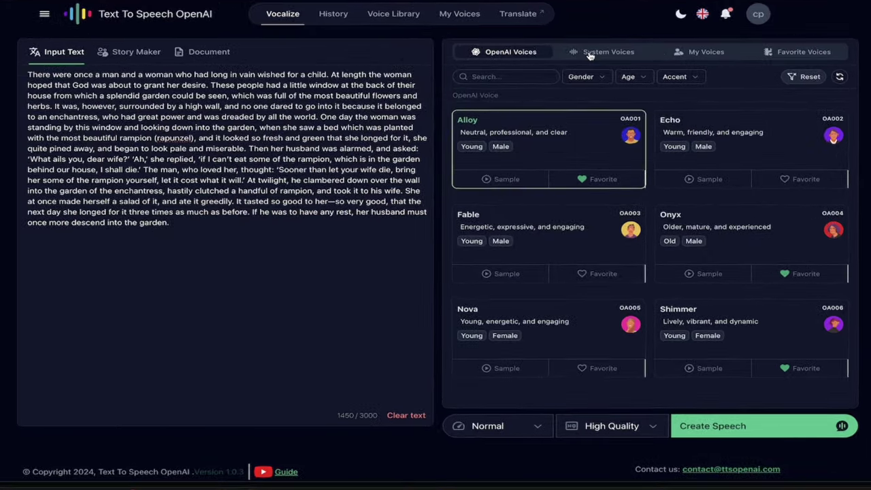
Copy the Gutenberg Rapunzel passage into ElevenLabs' Speech Synthesis box, reaching 1450/5000 characters.
{"action": "left_click", "coordinate": [590, 54]}
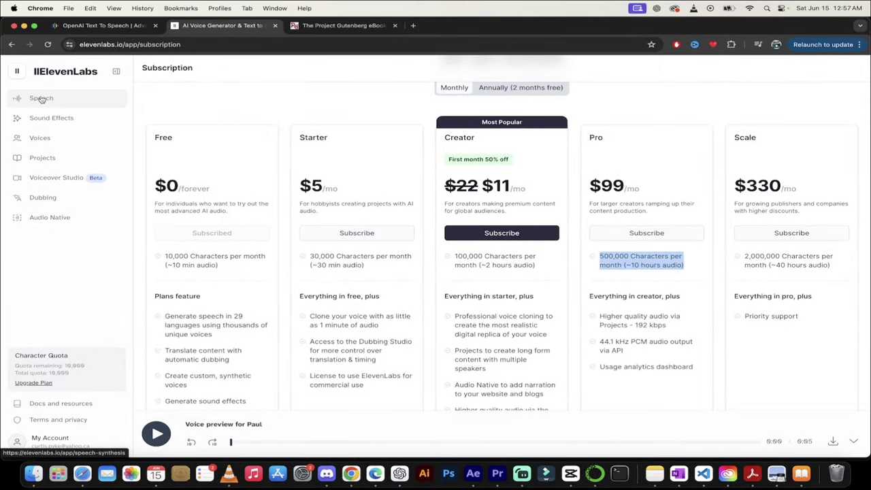
{"action": "left_click", "coordinate": [41, 99]}
{"action": "left_click", "coordinate": [347, 203]}
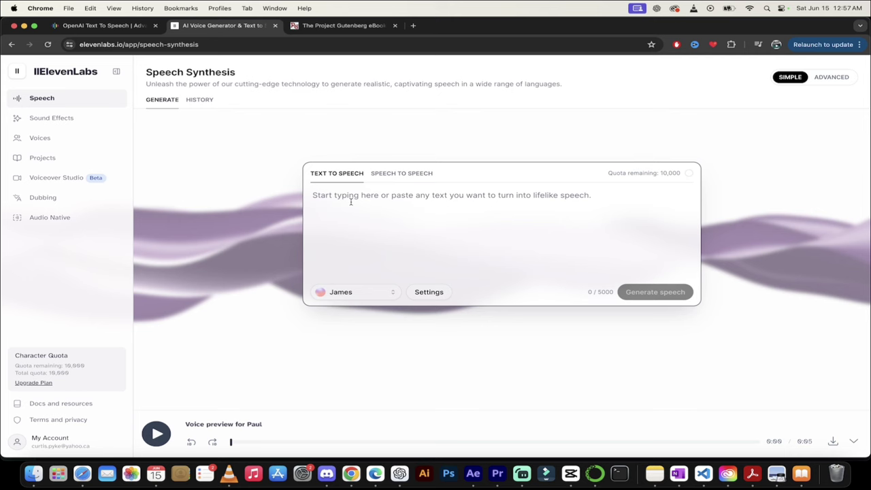
{"action": "left_click", "coordinate": [340, 25]}
{"action": "key", "text": "super+c"}
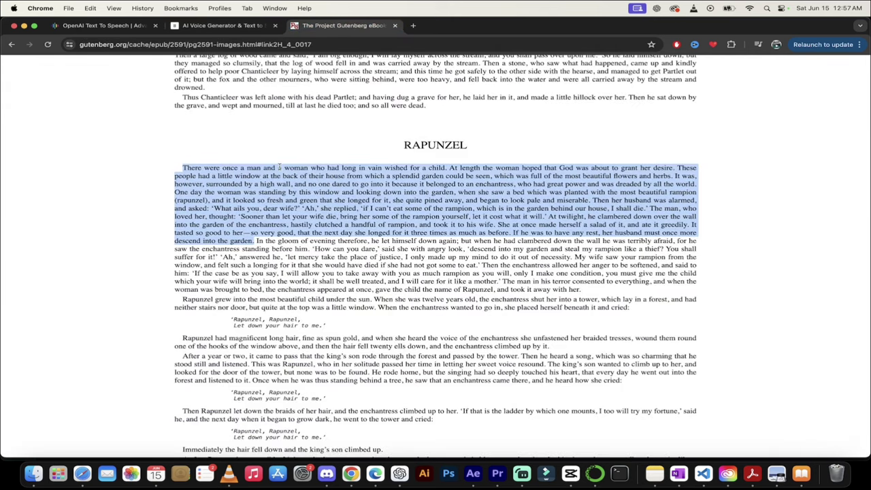
{"action": "left_click", "coordinate": [204, 26]}
{"action": "left_click", "coordinate": [350, 202]}
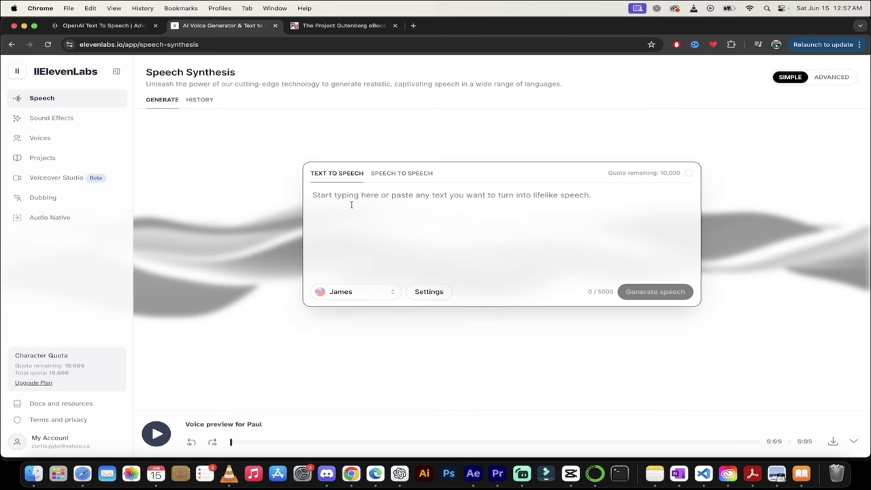
{"action": "key", "text": "super+v"}
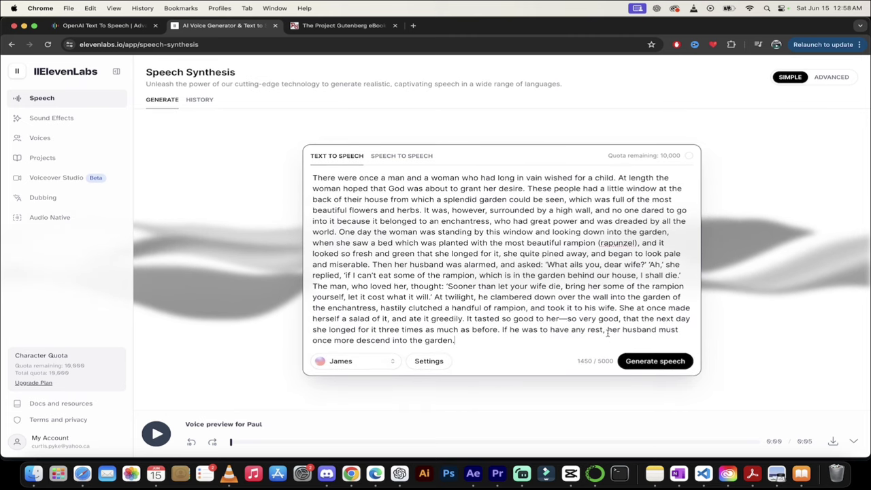
{"action": "mouse_move", "coordinate": [340, 362]}
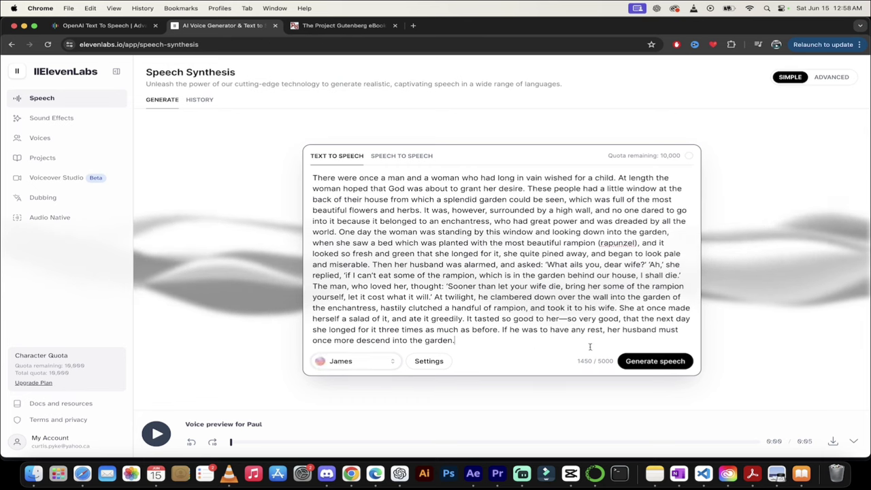
Preview Knightley, then select Adam in place of James and play Adam's voice preview.
{"action": "left_click", "coordinate": [343, 368]}
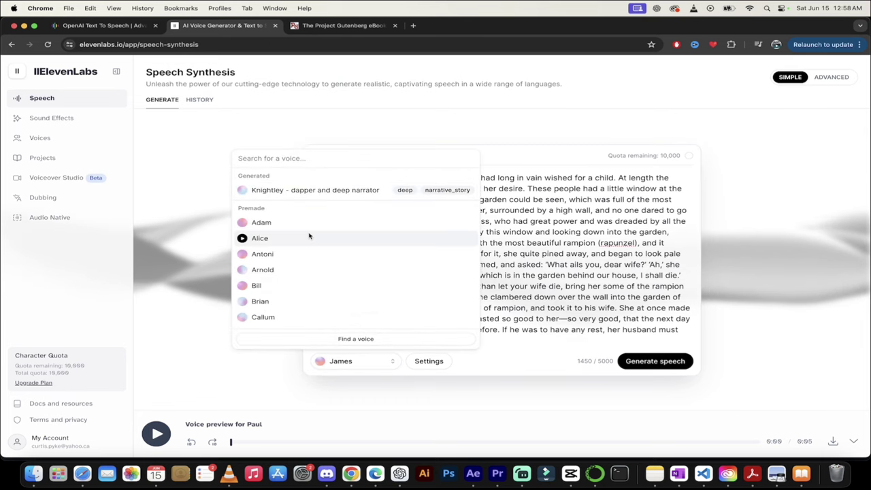
{"action": "left_click", "coordinate": [242, 190]}
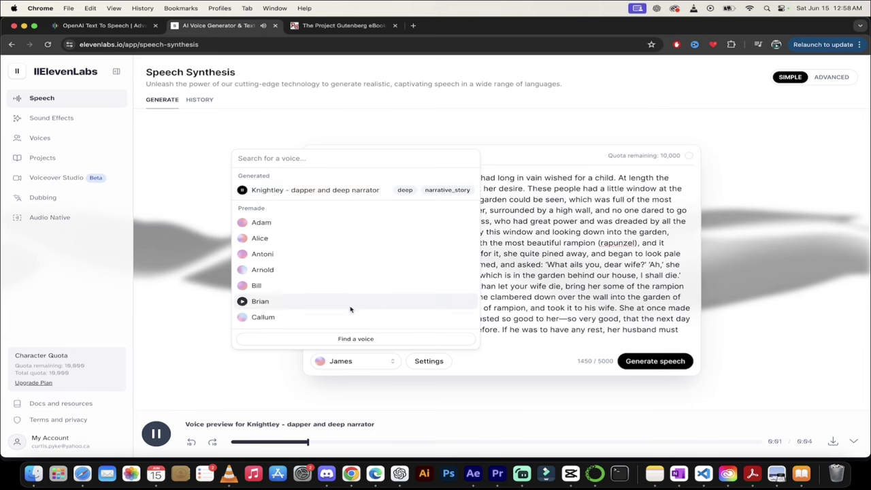
{"action": "scroll", "coordinate": [332, 327], "scroll_direction": "down", "scroll_amount": 1}
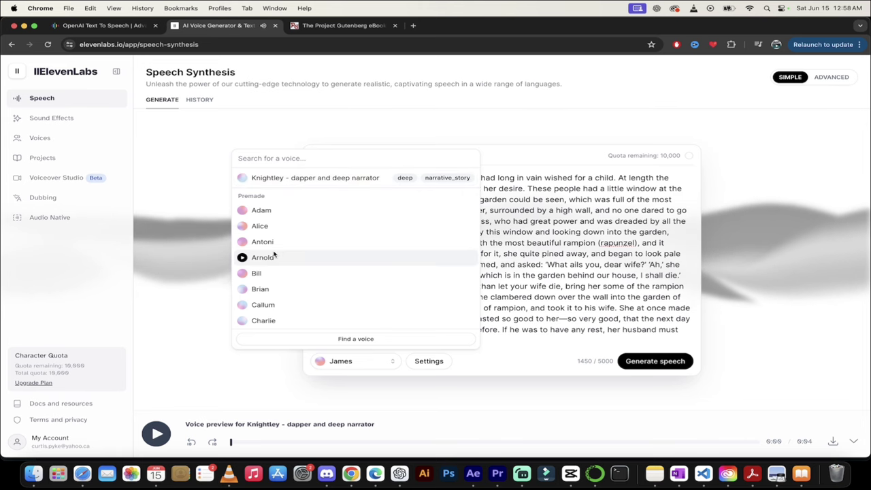
{"action": "left_click", "coordinate": [274, 213]}
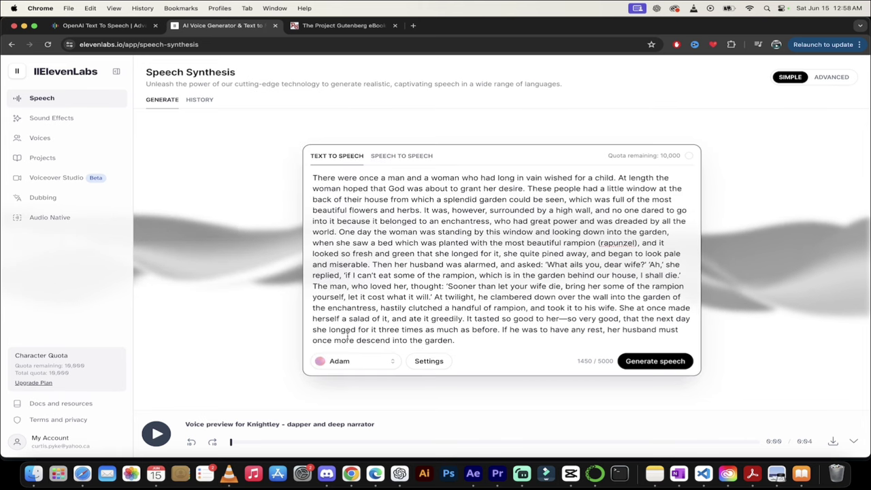
{"action": "left_click", "coordinate": [338, 361]}
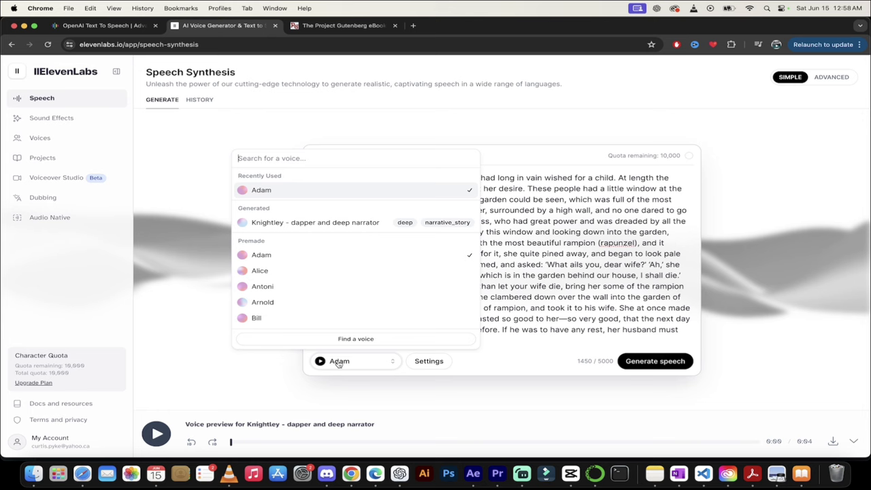
{"action": "left_click", "coordinate": [242, 189]}
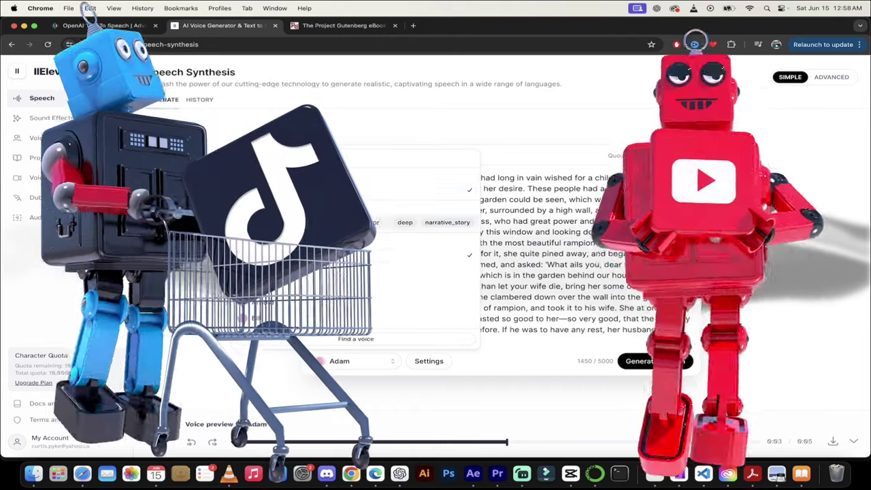
{"action": "scroll", "coordinate": [243, 190], "scroll_direction": "down", "scroll_amount": 2}
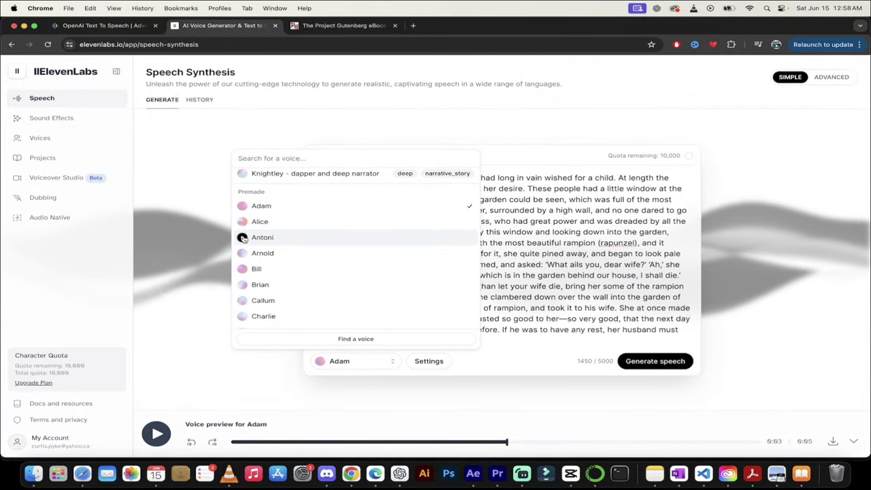
In TTS OpenAI, play the Tom voice sample and select the whole Rapunzel passage.
{"action": "left_click", "coordinate": [86, 26]}
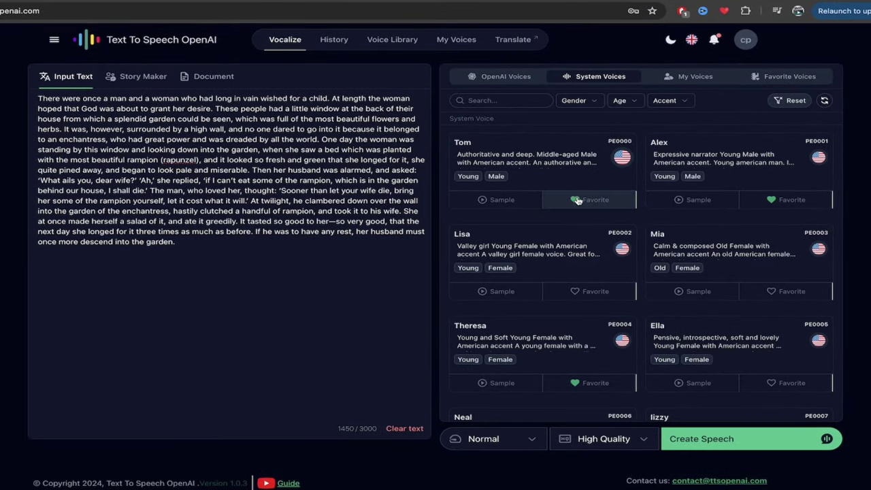
{"action": "left_click", "coordinate": [483, 204]}
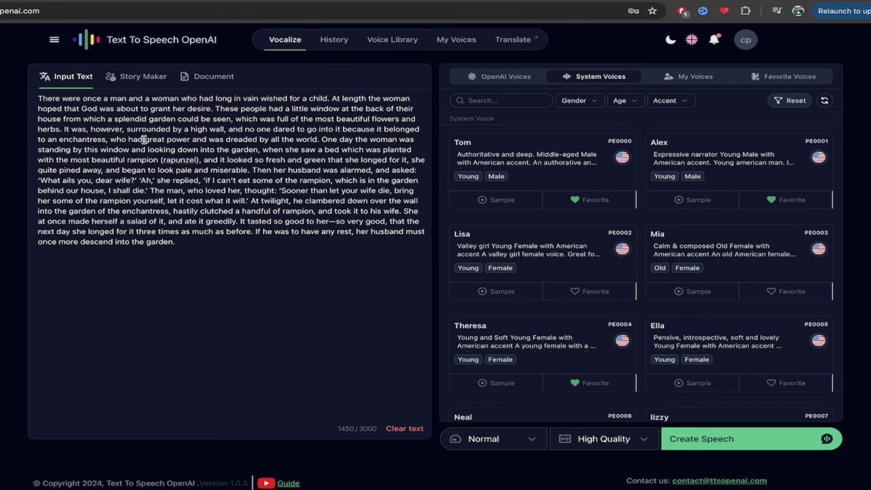
{"action": "left_click_drag", "start_coordinate": [190, 241], "coordinate": [44, 87]}
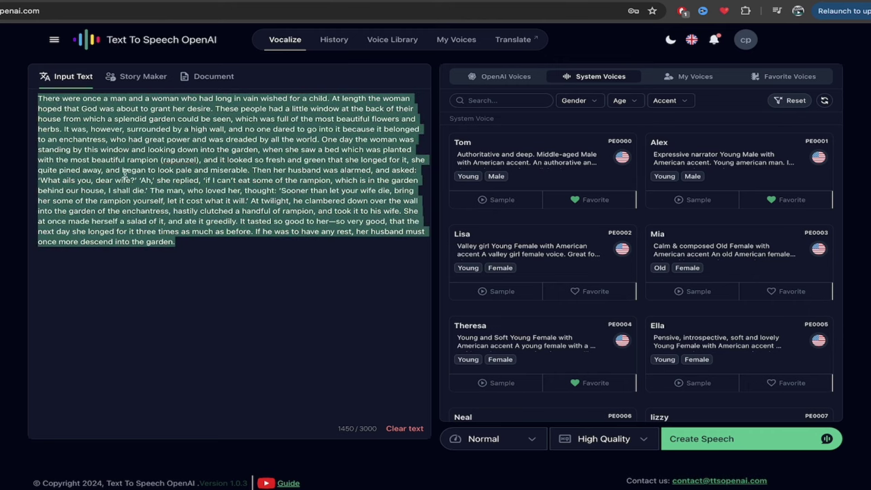
{"action": "key", "text": "ctrl+Tab"}
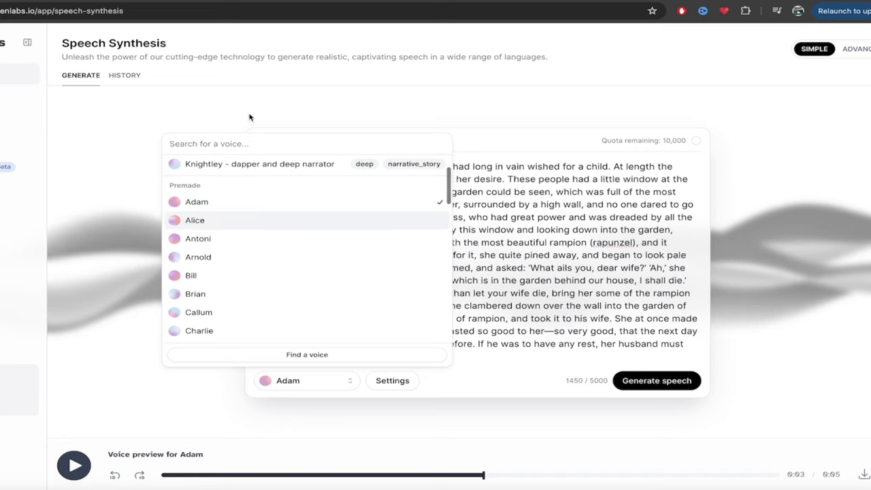
{"action": "key", "text": "ctrl+Tab"}
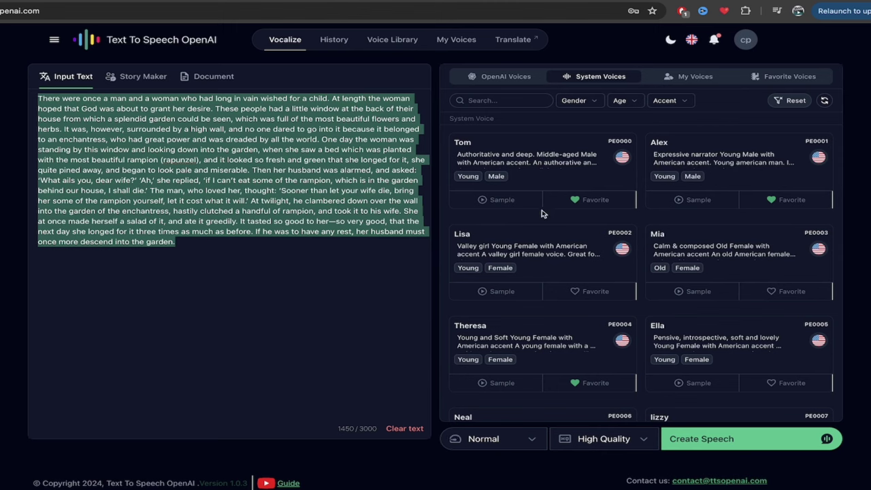
Choose the Tom system voice and create speech from the 1450-character Rapunzel passage.
{"action": "left_click", "coordinate": [530, 165]}
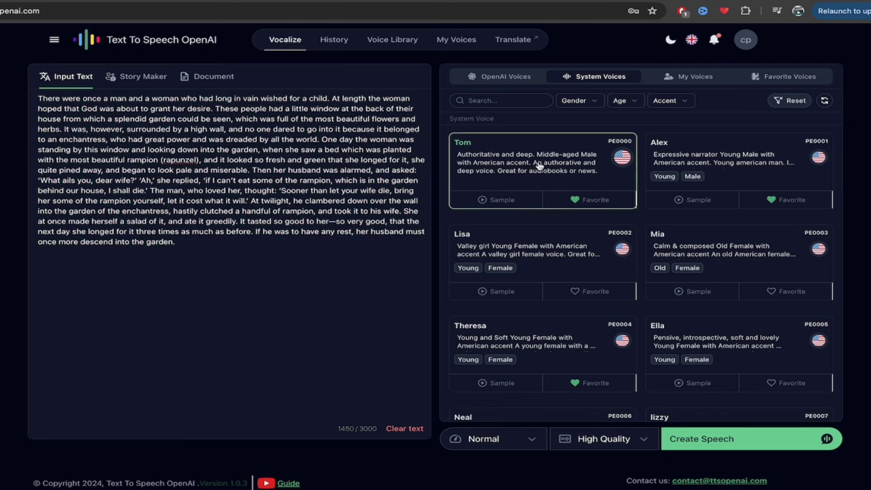
{"action": "left_click", "coordinate": [713, 439]}
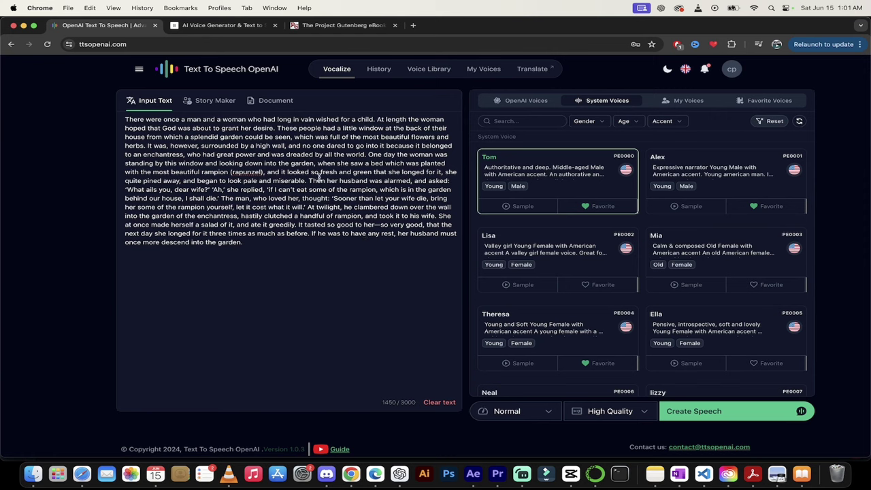
In History, play the new 1:29 Tom High Quality clip, adjusting volume, and pause at 0:12.
{"action": "left_click", "coordinate": [379, 69]}
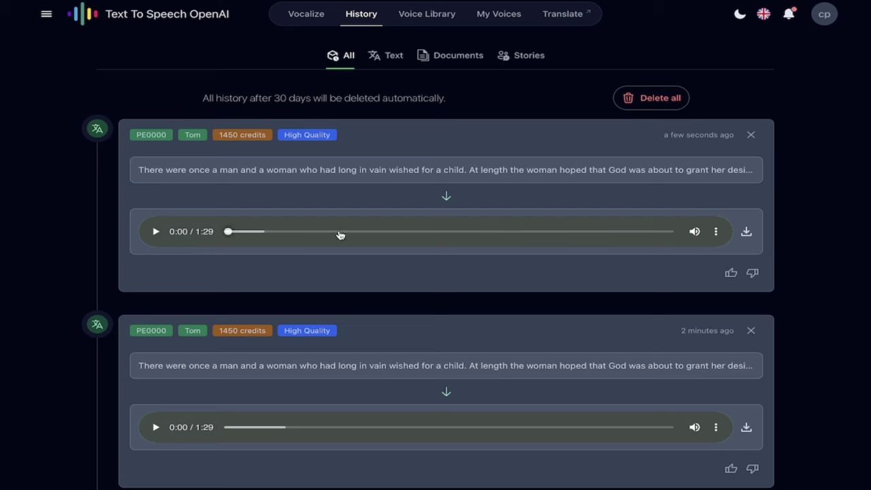
{"action": "key", "text": "XF86AudioRaiseVolume"}
{"action": "key", "text": "XF86AudioRaiseVolume"}
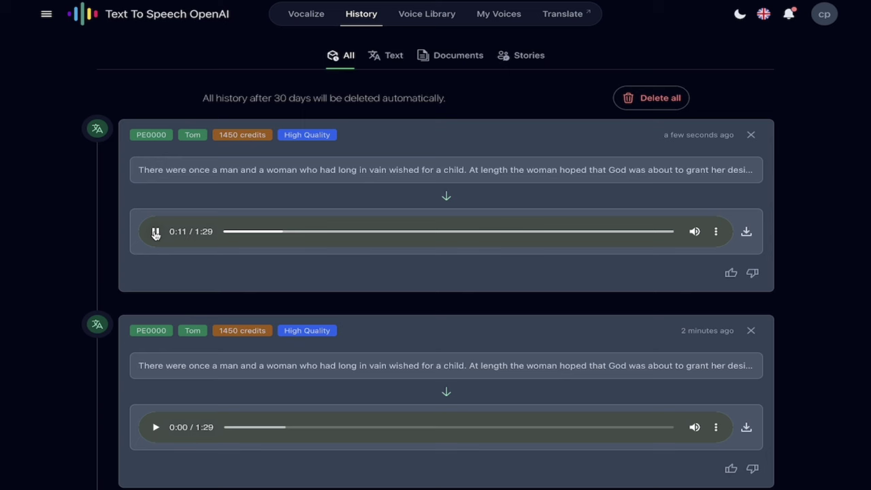
{"action": "left_click", "coordinate": [155, 233]}
{"action": "scroll", "coordinate": [133, 252], "scroll_direction": "down", "scroll_amount": 2}
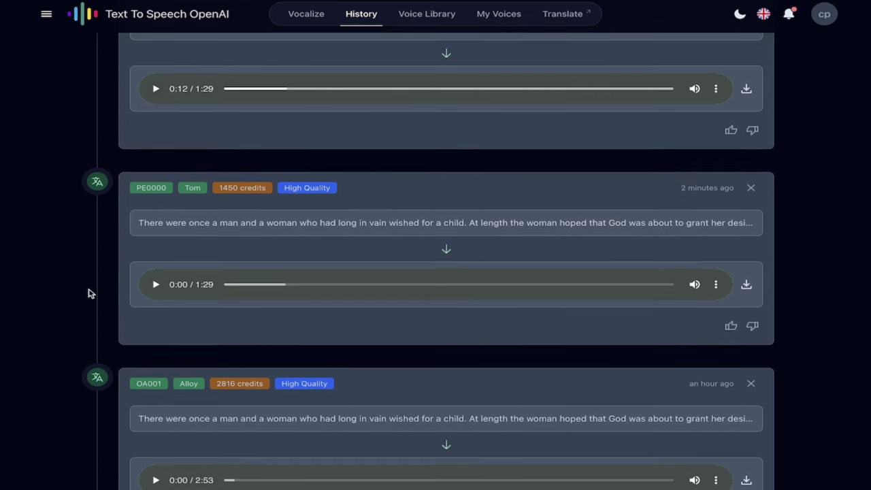
{"action": "scroll", "coordinate": [88, 293], "scroll_direction": "up", "scroll_amount": 2}
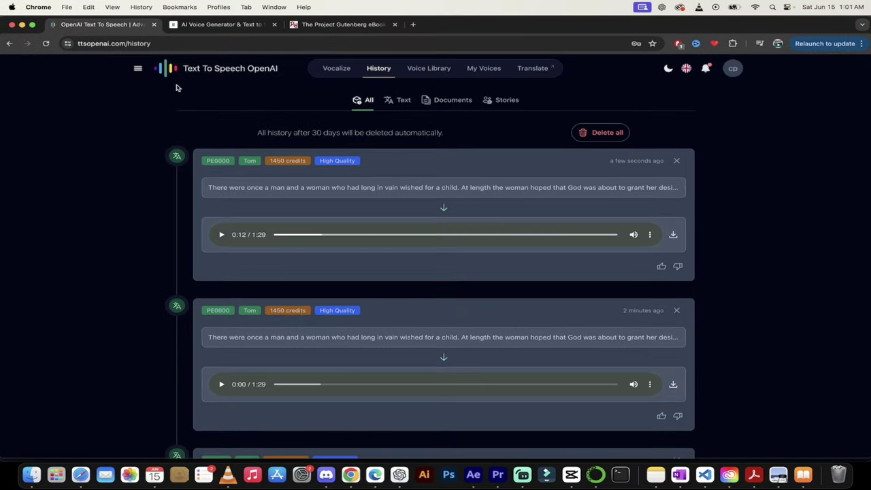
Return to Vocalize, switch from My Voices back to System Voices, and play Theresa's sample.
{"action": "left_click", "coordinate": [213, 70]}
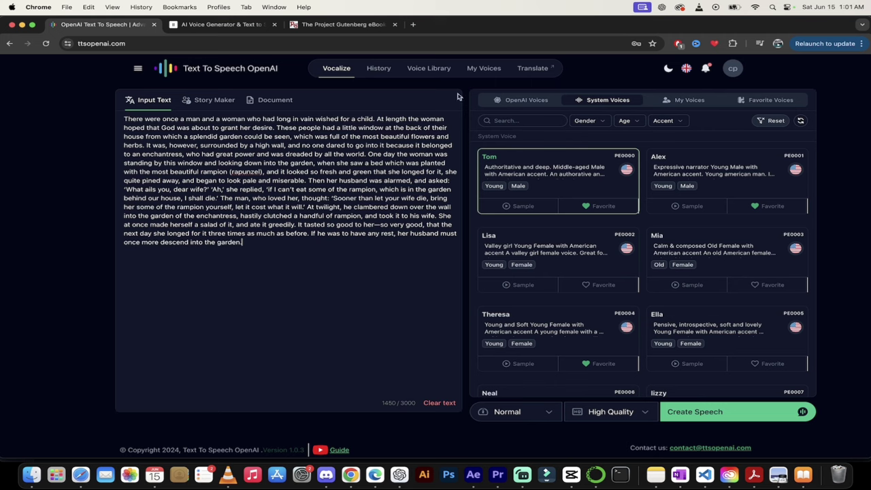
{"action": "left_click", "coordinate": [688, 101]}
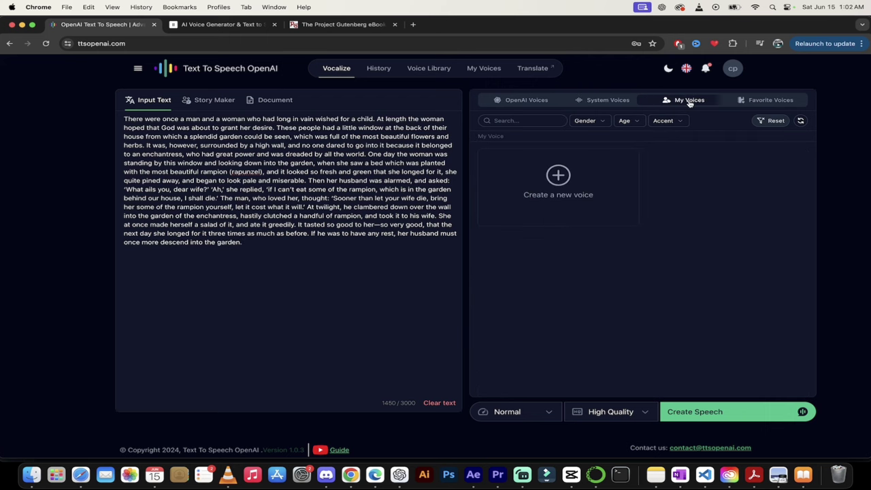
{"action": "left_click", "coordinate": [615, 101]}
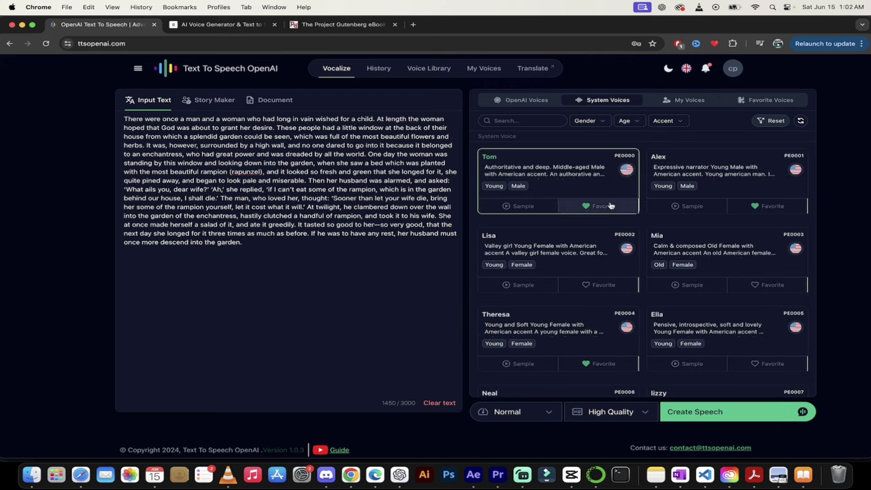
{"action": "scroll", "coordinate": [609, 213], "scroll_direction": "down", "scroll_amount": 3}
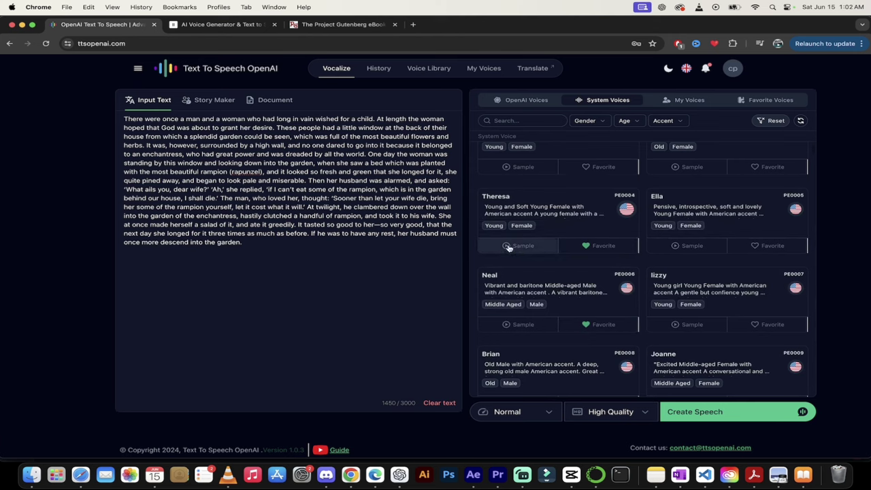
{"action": "left_click", "coordinate": [506, 247]}
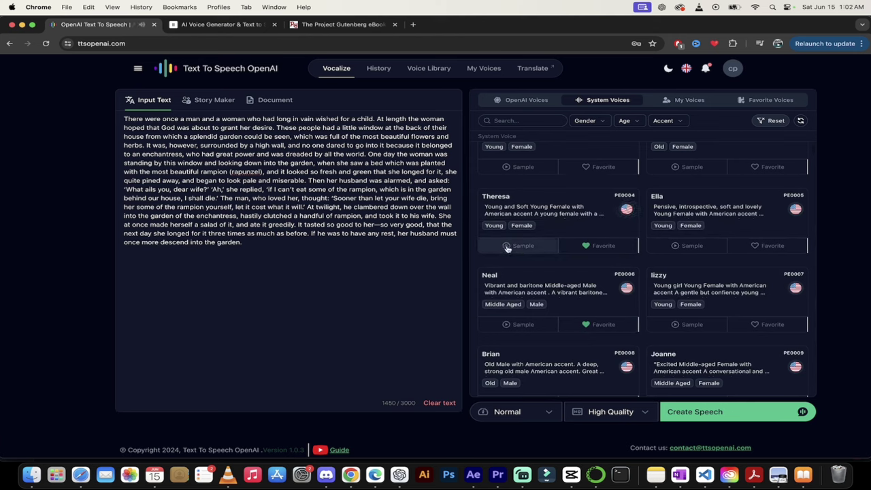